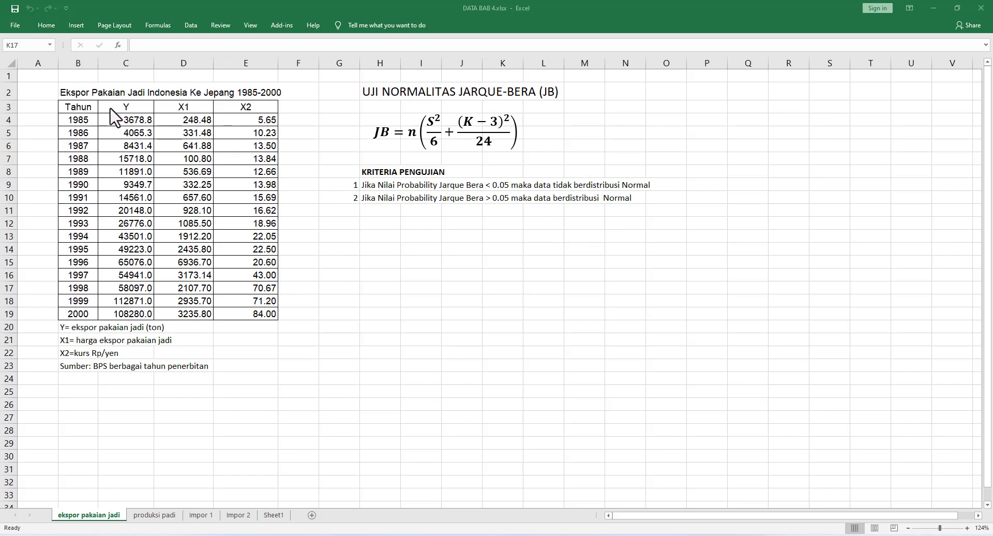
Copy the Y, X1 and X2 data with headers (C3:E19), then open EViews 13 maximized with its start screen dismissed.
left_click_drag(105, 106, 242, 311)
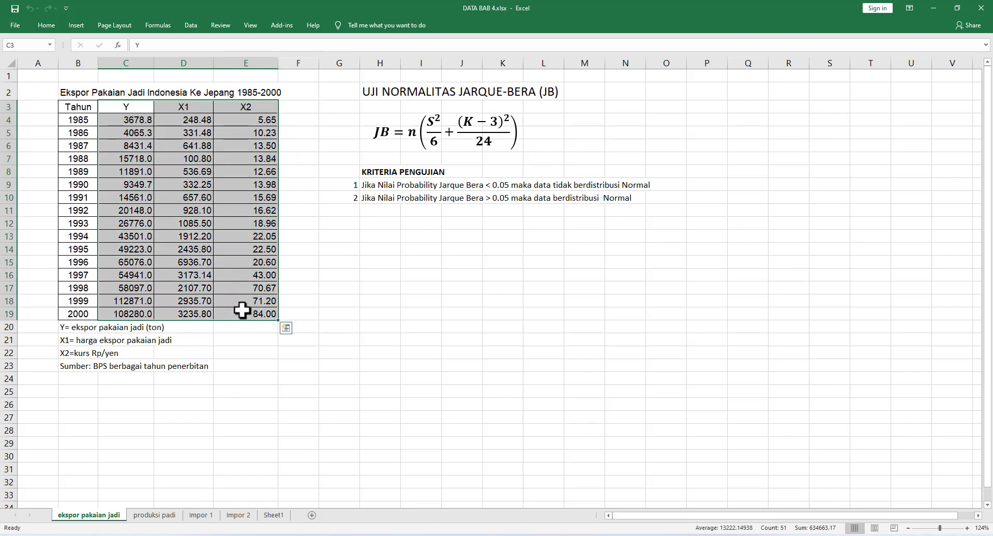
key("ctrl+c")
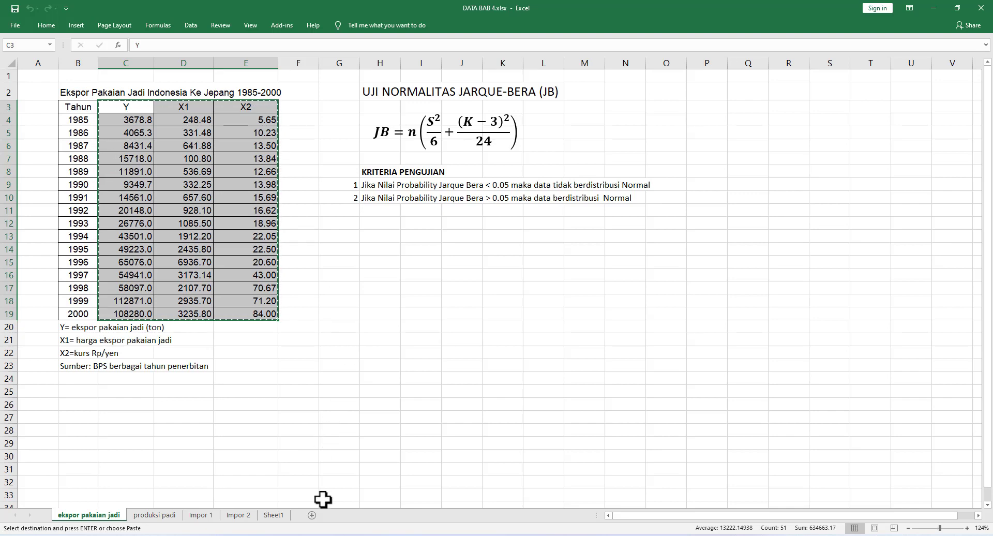
mouse_move(333, 533)
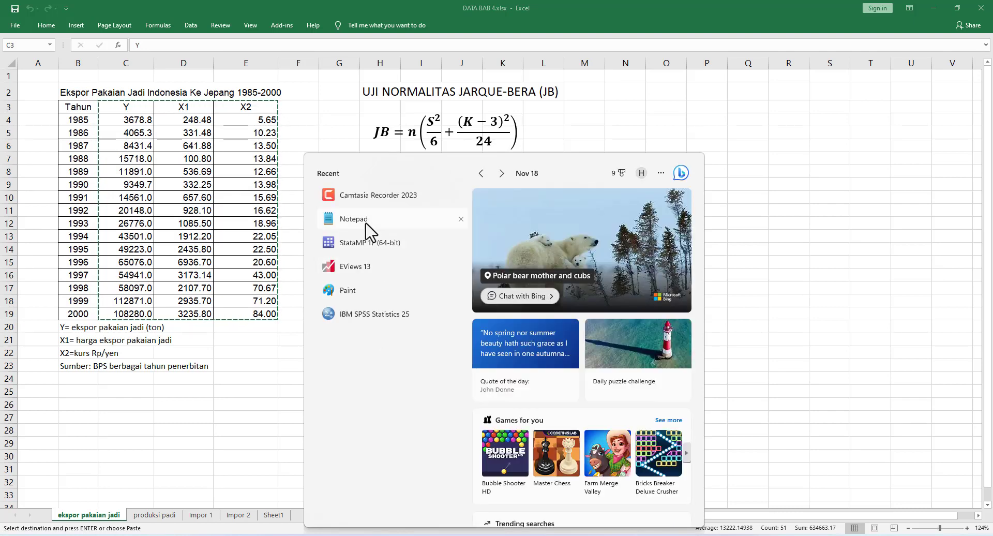
key("Escape")
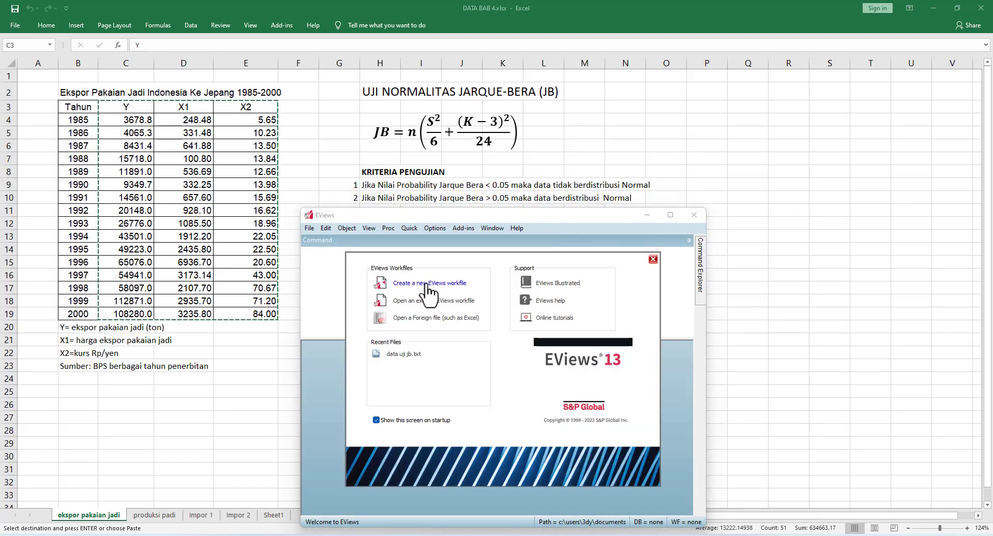
left_click(653, 260)
left_click(671, 215)
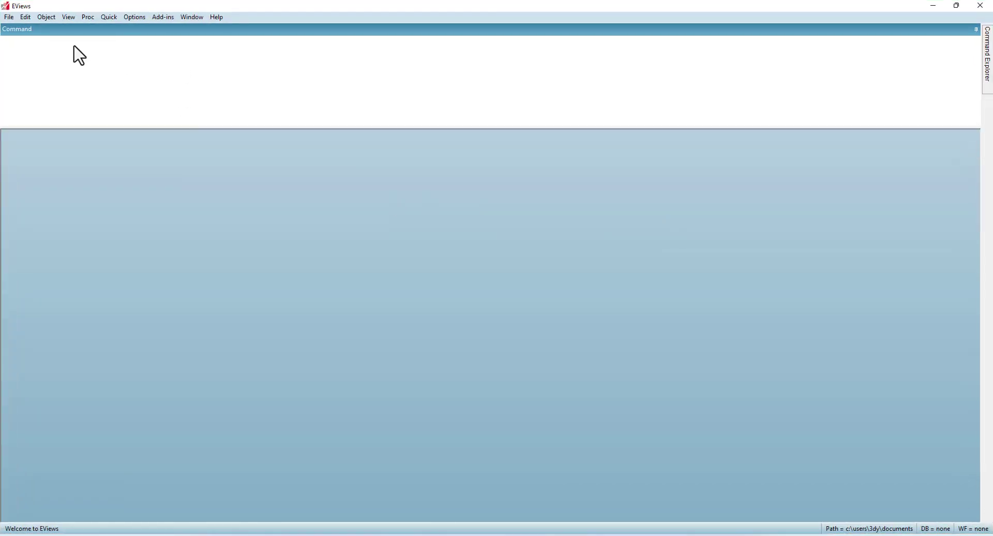
Create a new dated, regular-frequency workfile with annual data from 1985 to 2000.
left_click(10, 20)
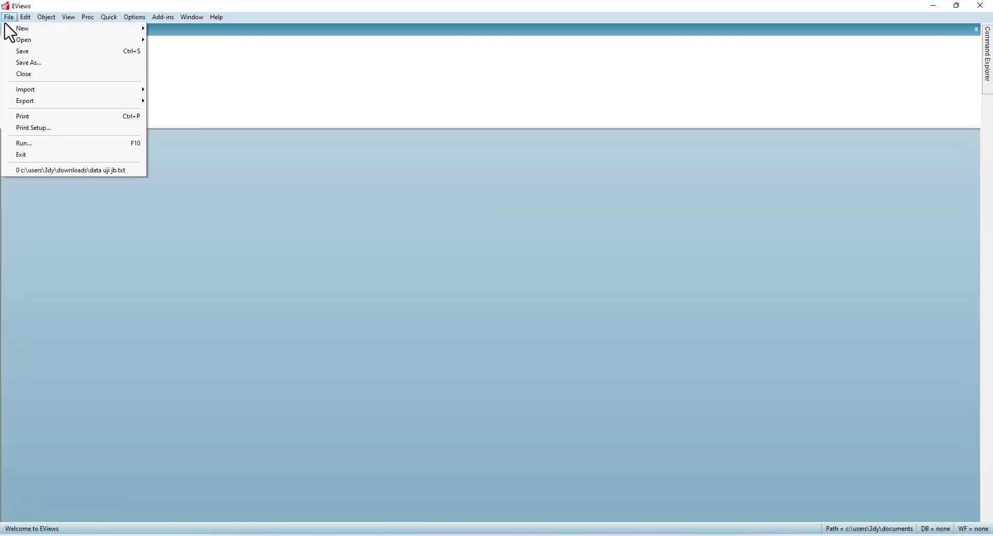
mouse_move(19, 30)
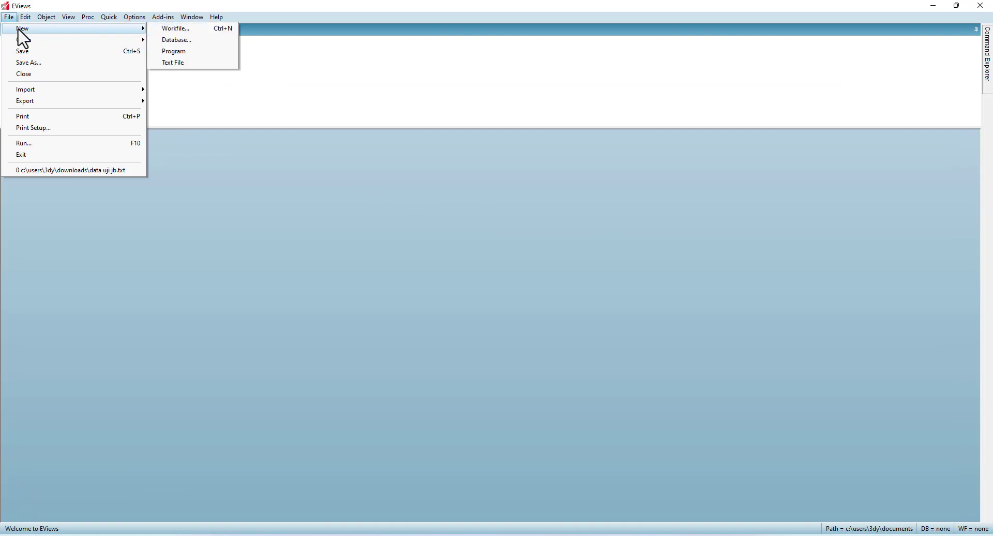
left_click(171, 30)
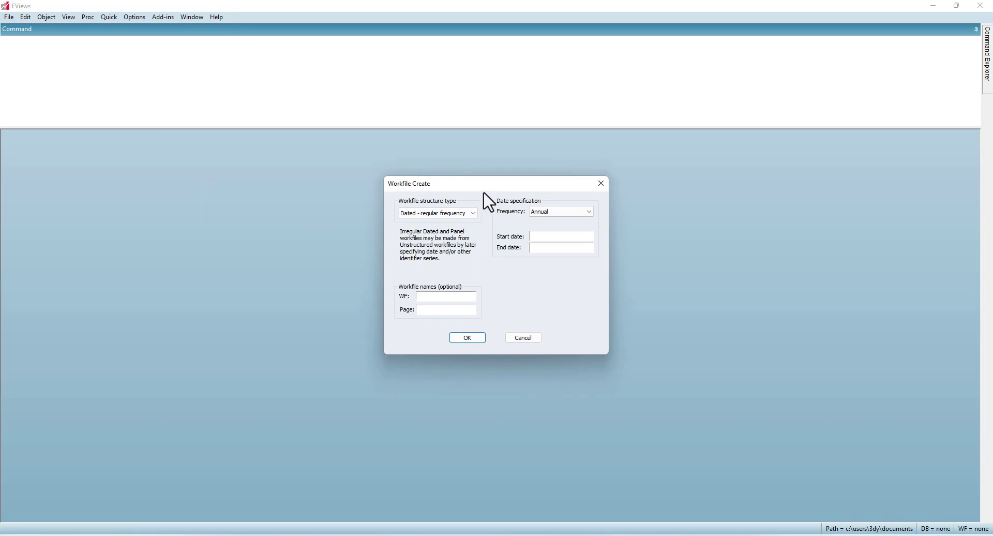
left_click(446, 214)
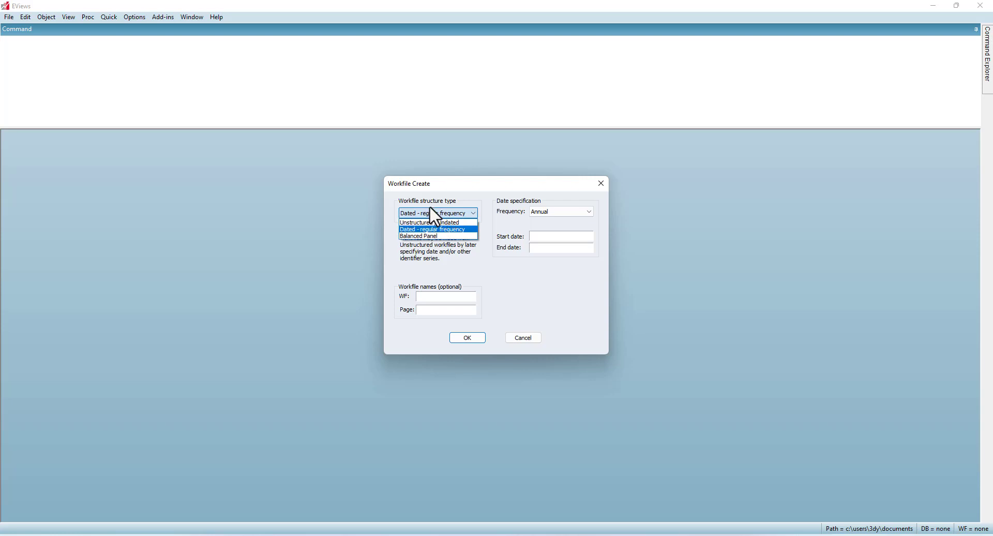
left_click(455, 229)
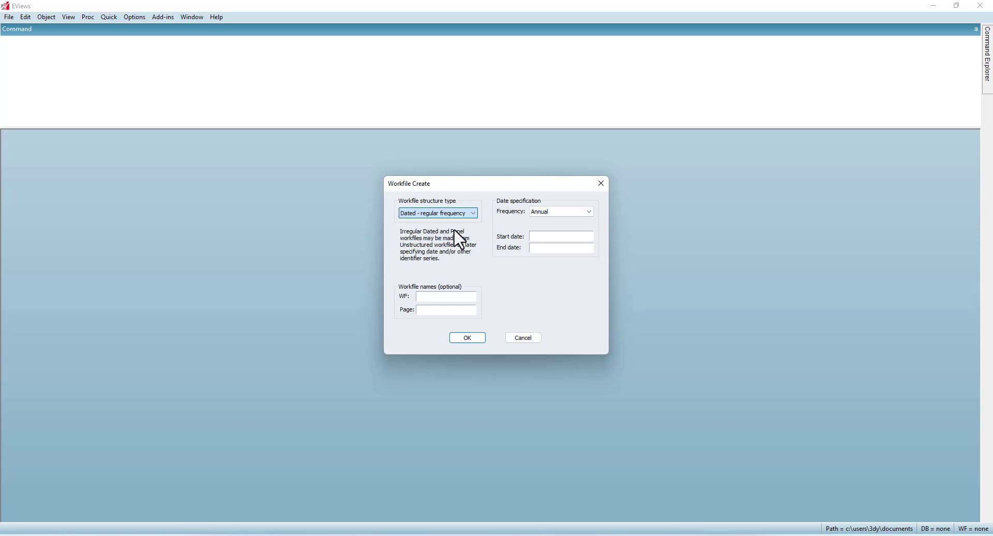
left_click(541, 237)
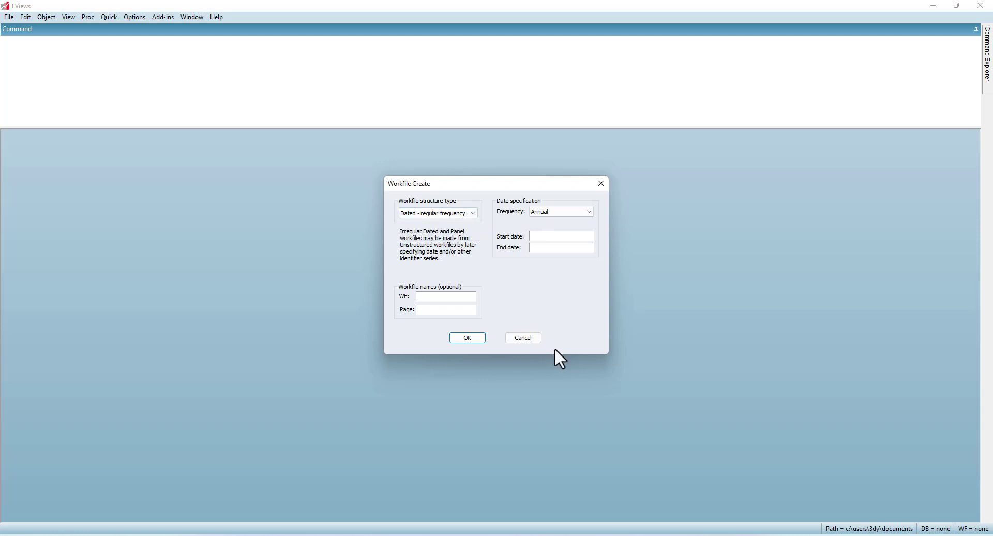
type("1985")
left_click(458, 213)
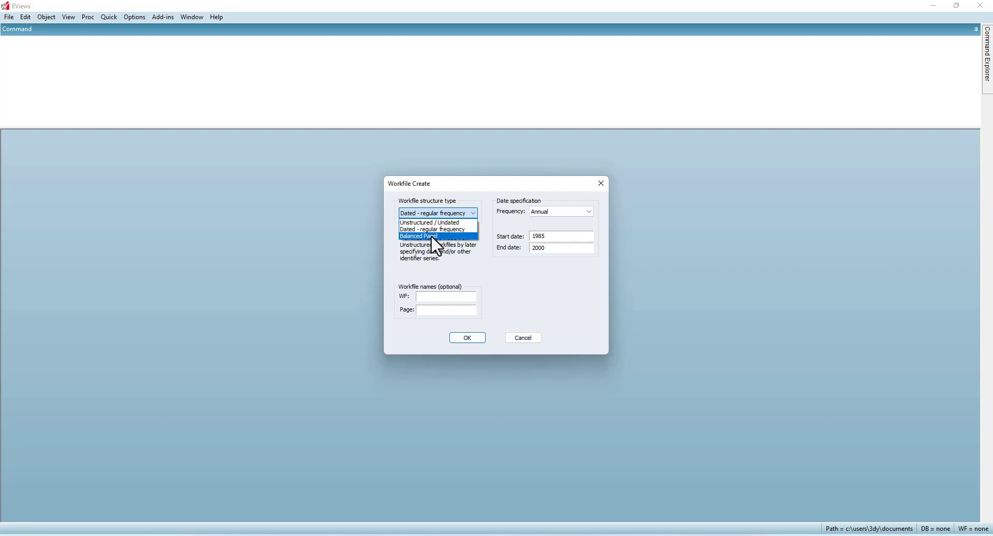
left_click(528, 294)
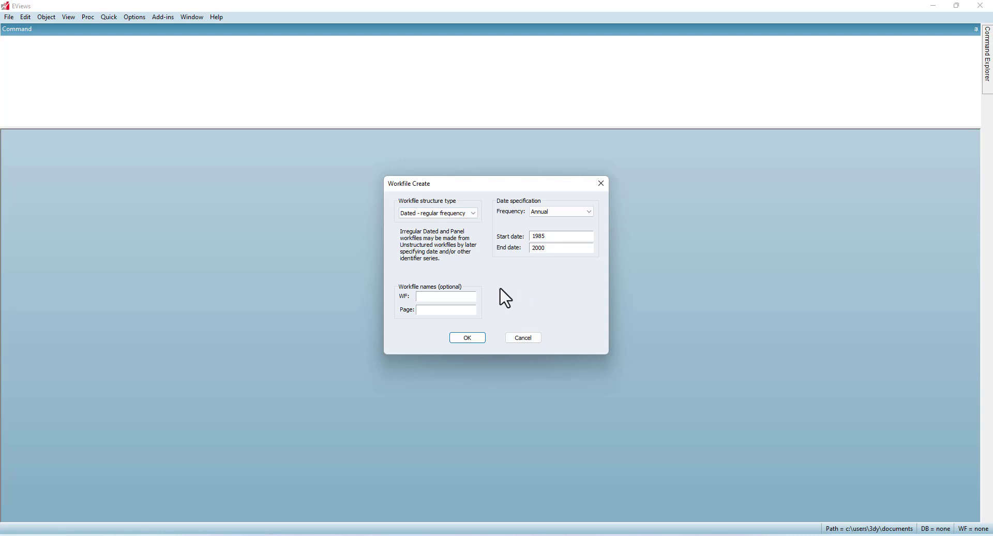
left_click(469, 338)
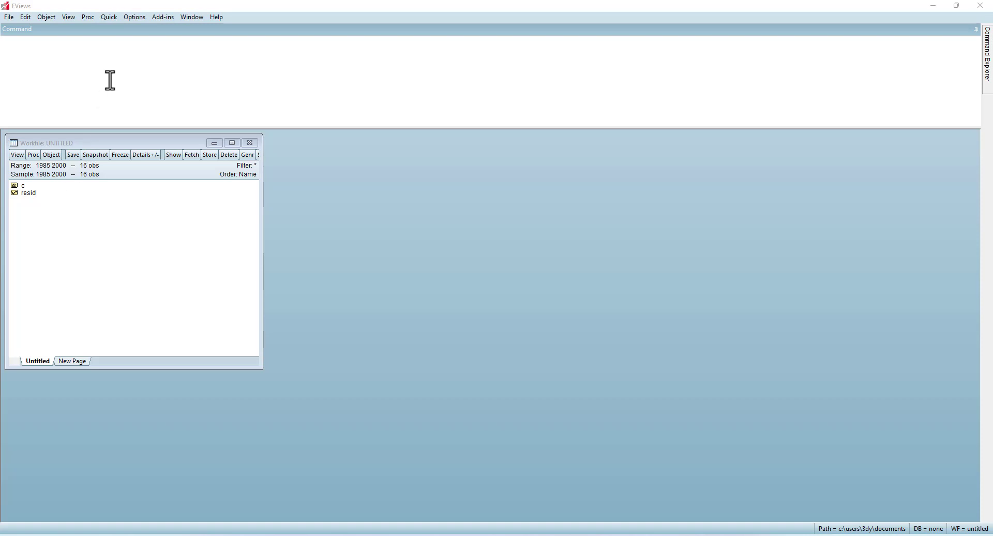
Open an empty group and paste the copied Y, X1 and X2 data into it, with the series names in the header row.
left_click(111, 17)
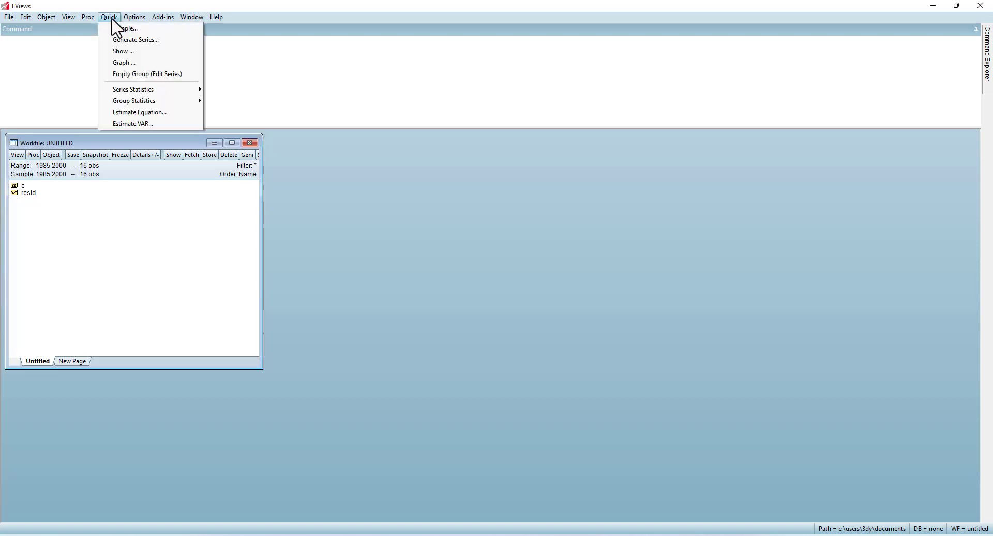
left_click(172, 78)
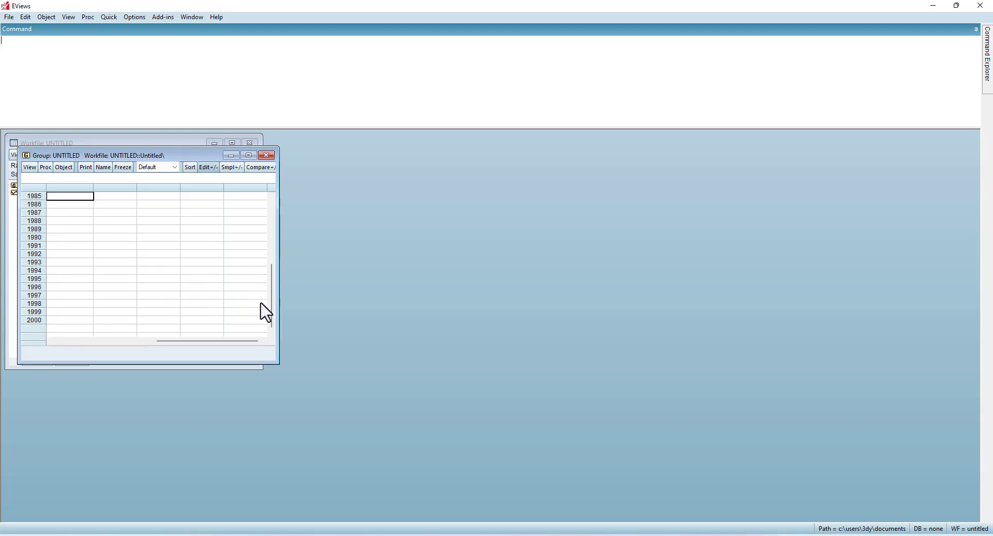
left_click_drag(271, 310, 219, 249)
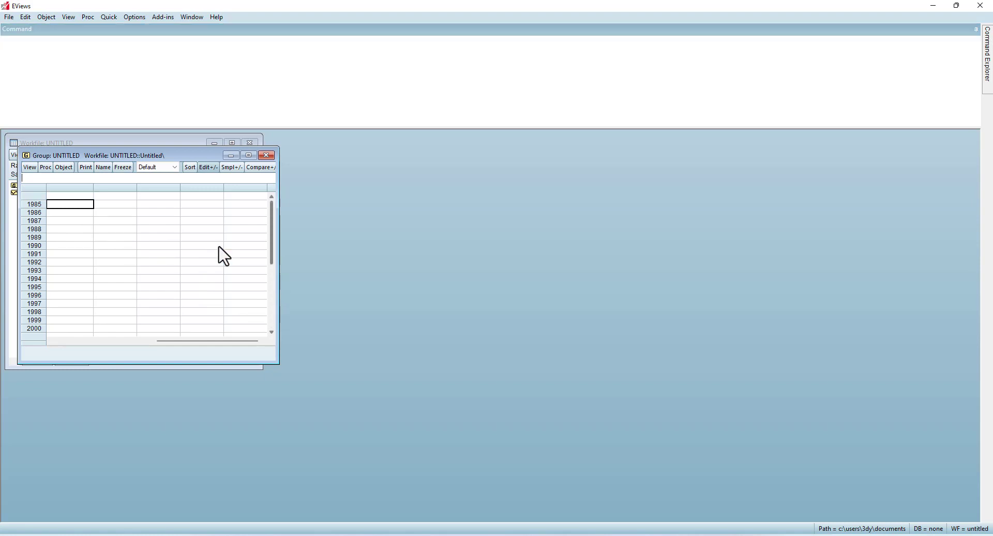
key("Up")
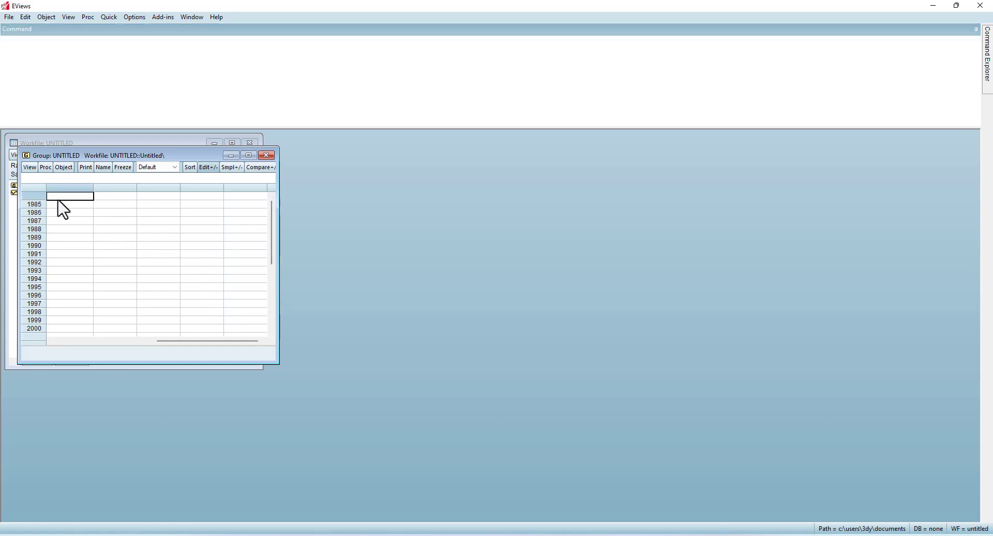
key("ctrl+v")
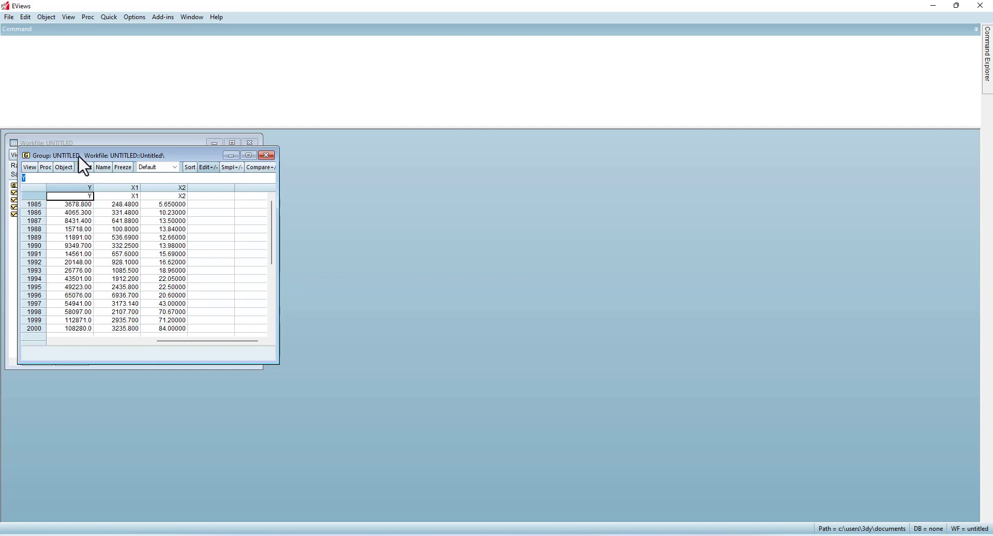
Open series y, x1 and x2 as an equation and estimate y on c, x1 and x2 by Least Squares.
left_click_drag(78, 155, 136, 166)
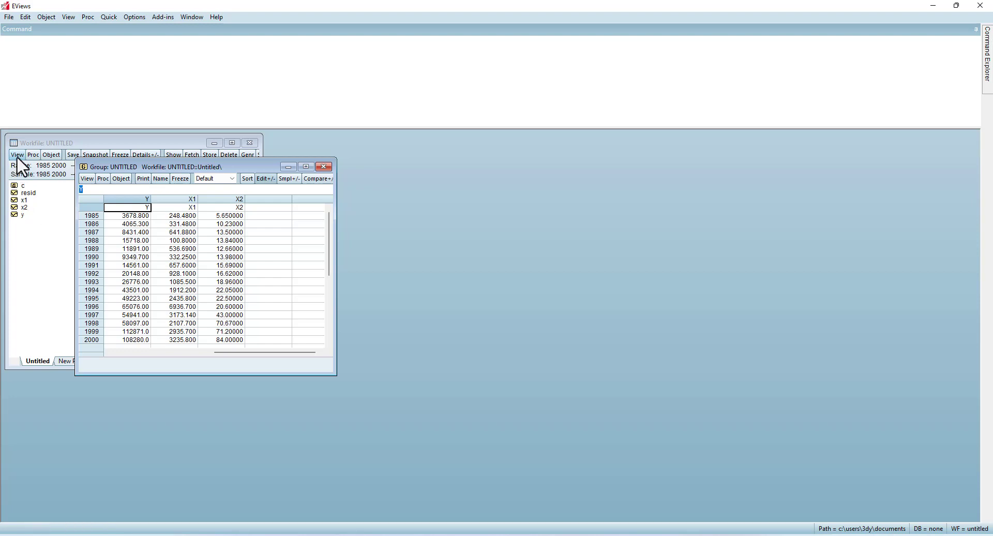
left_click(25, 243)
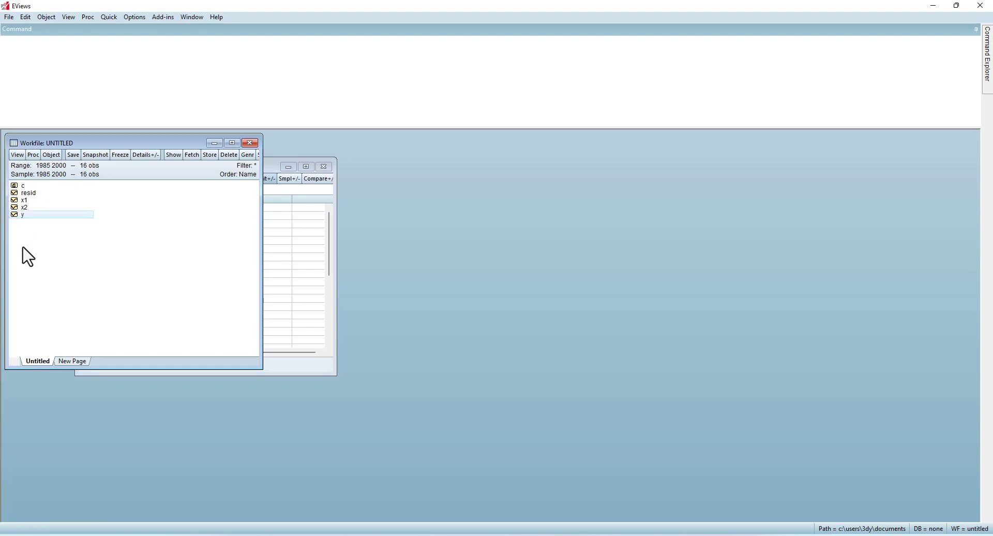
left_click(30, 209, "ctrl")
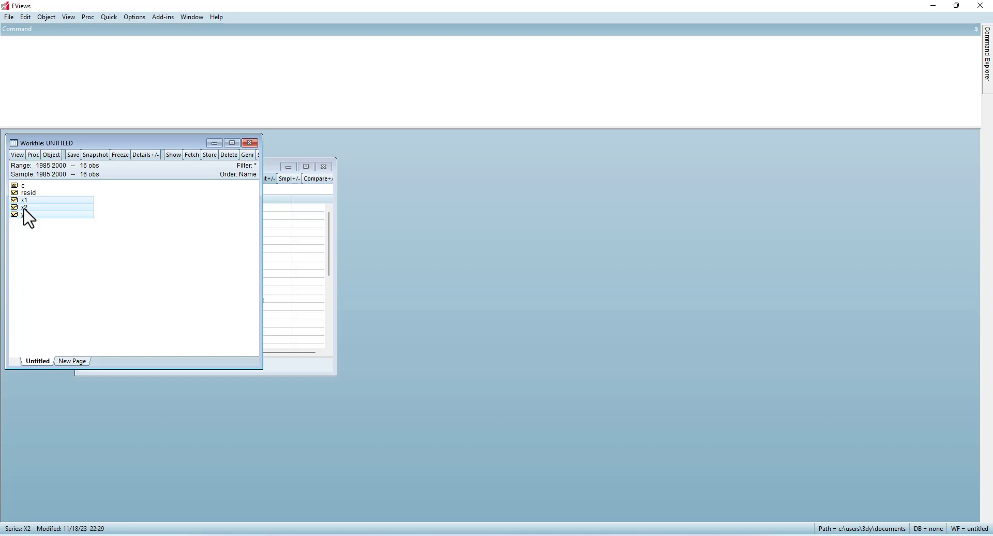
right_click(24, 209)
mouse_move(130, 215)
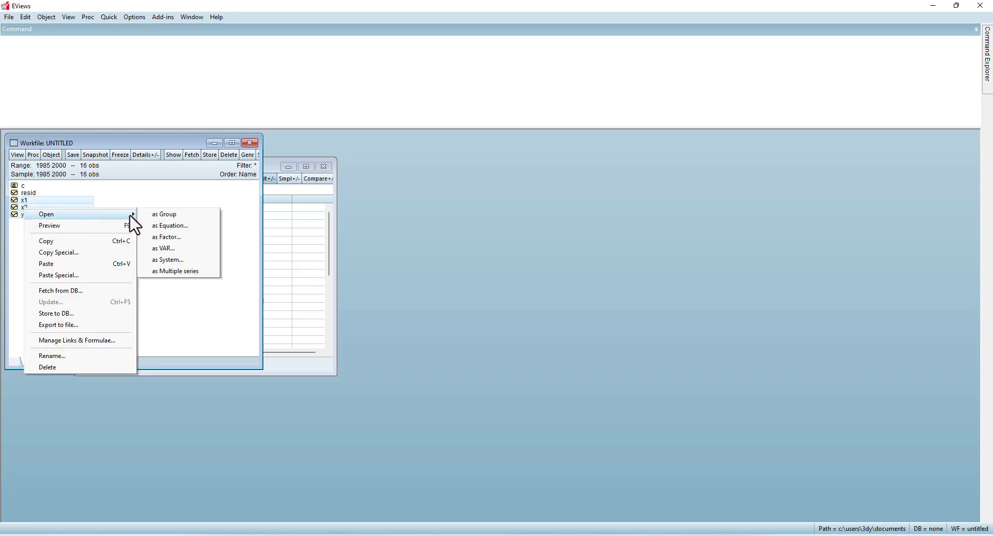
left_click(180, 231)
left_click(427, 228)
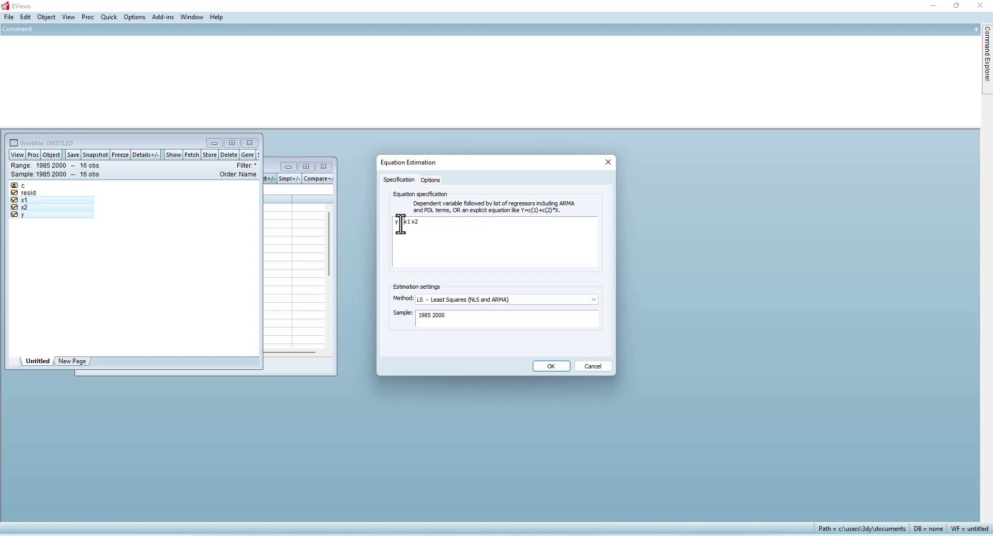
type("c")
left_click(552, 365)
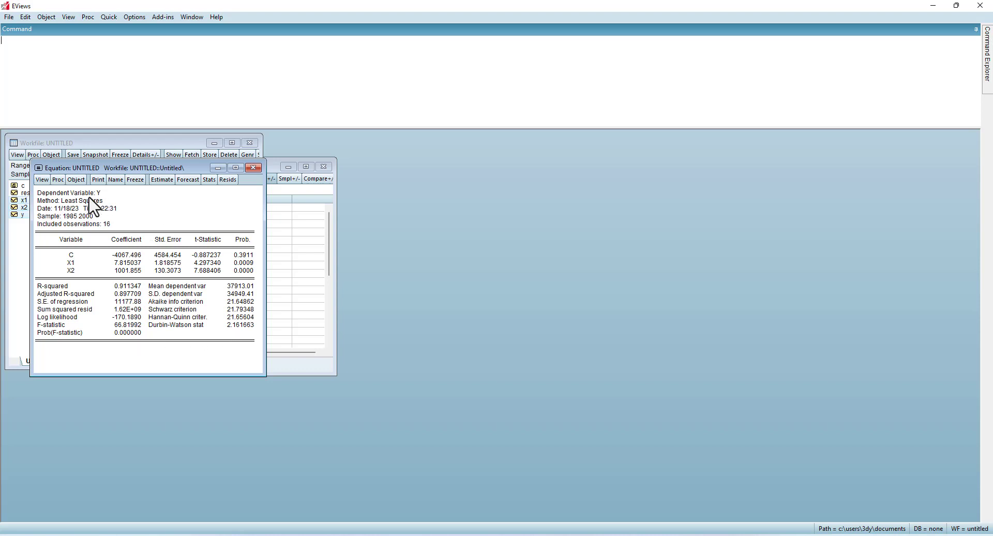
Run the Histogram - Normality Test on the equation's residuals and maximize the result window.
left_click(42, 180)
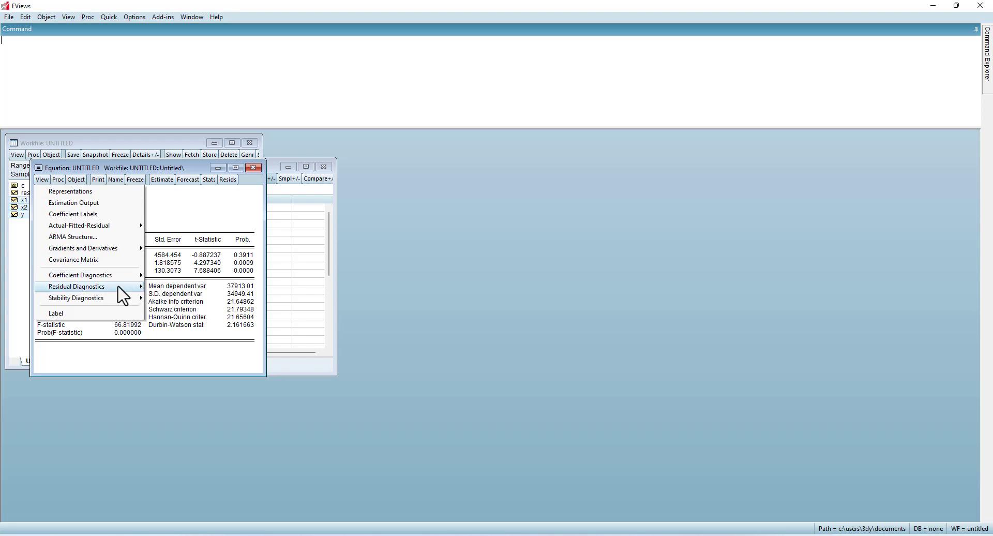
mouse_move(108, 290)
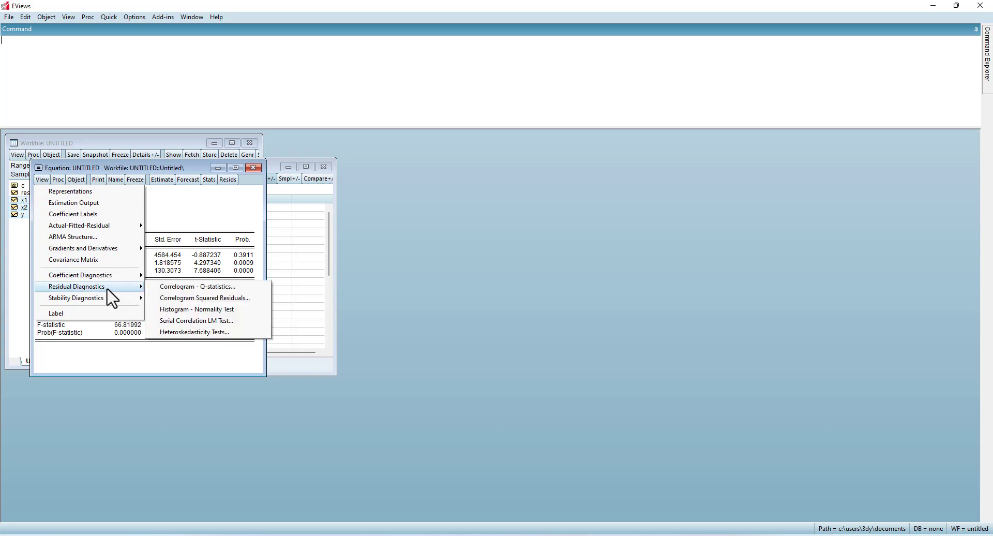
left_click(215, 311)
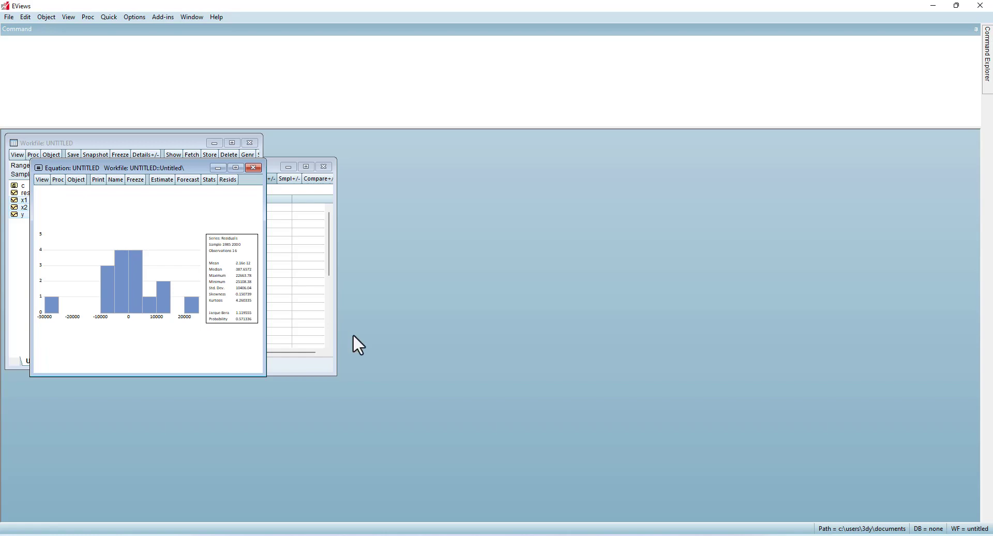
left_click(236, 169)
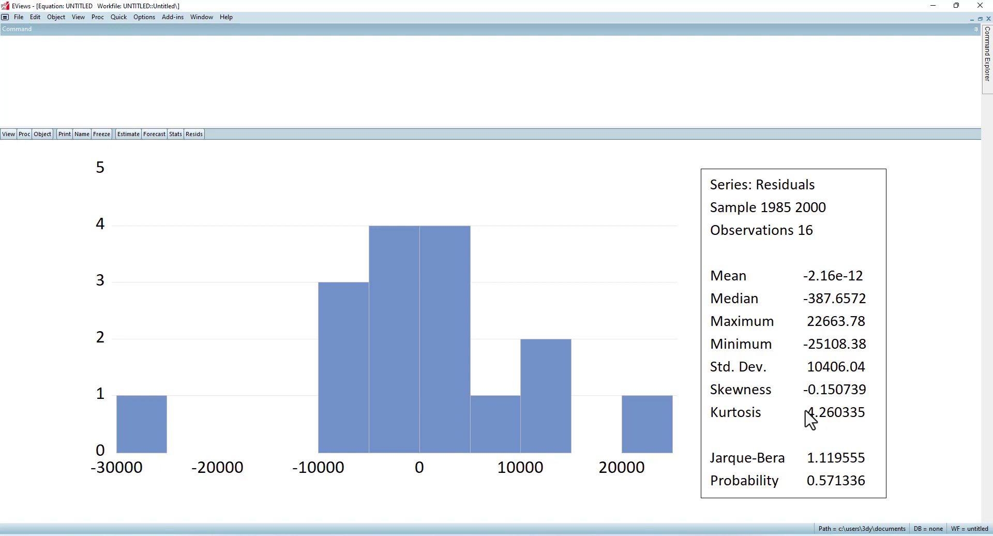
Compare the Jarque-Bera statistics in EViews with the formula and testing criteria in the Excel sheet.
key("alt+Tab")
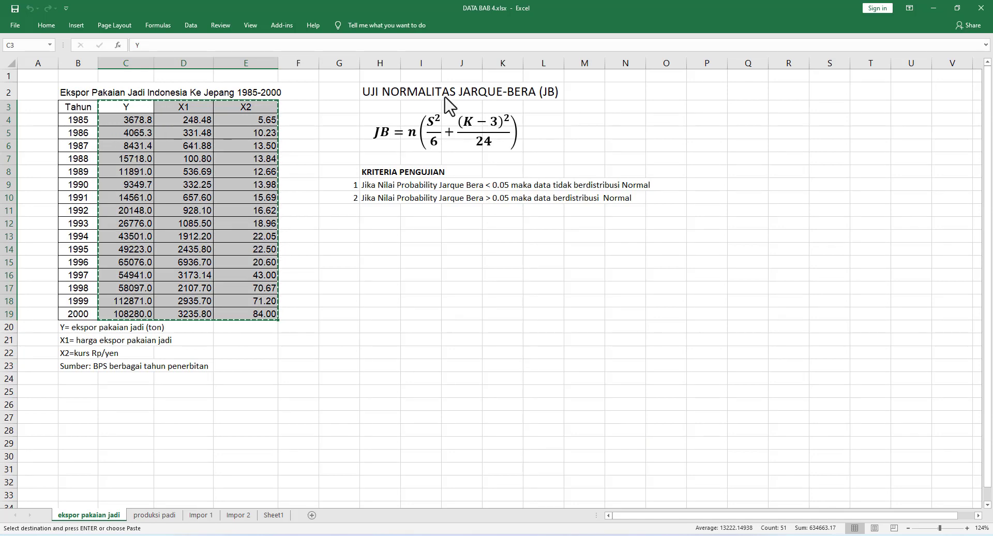
key("alt+Tab")
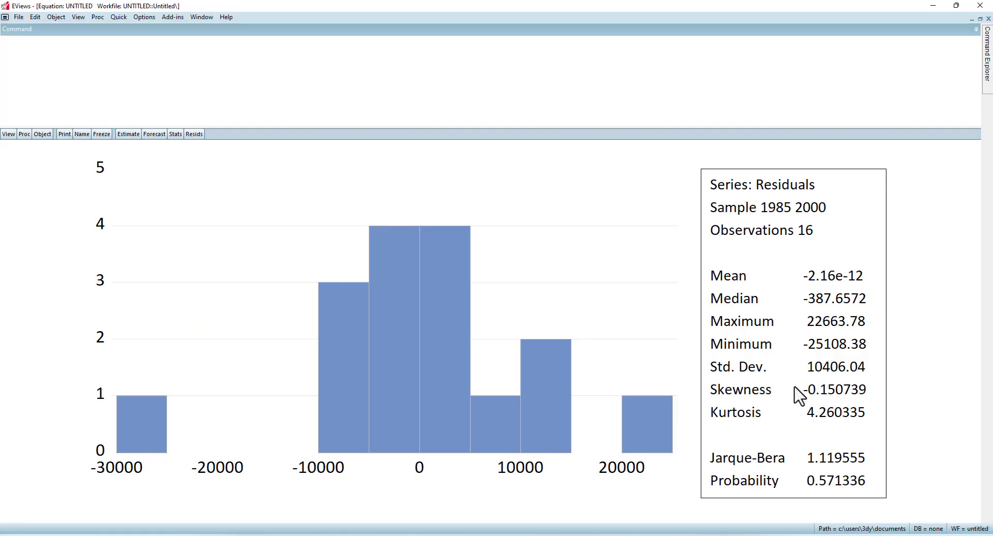
left_click(956, 6)
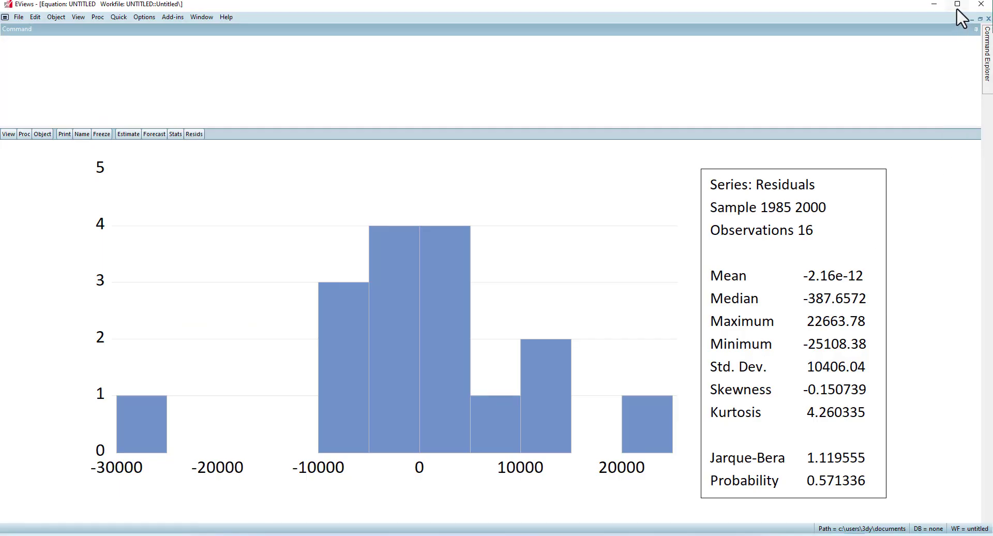